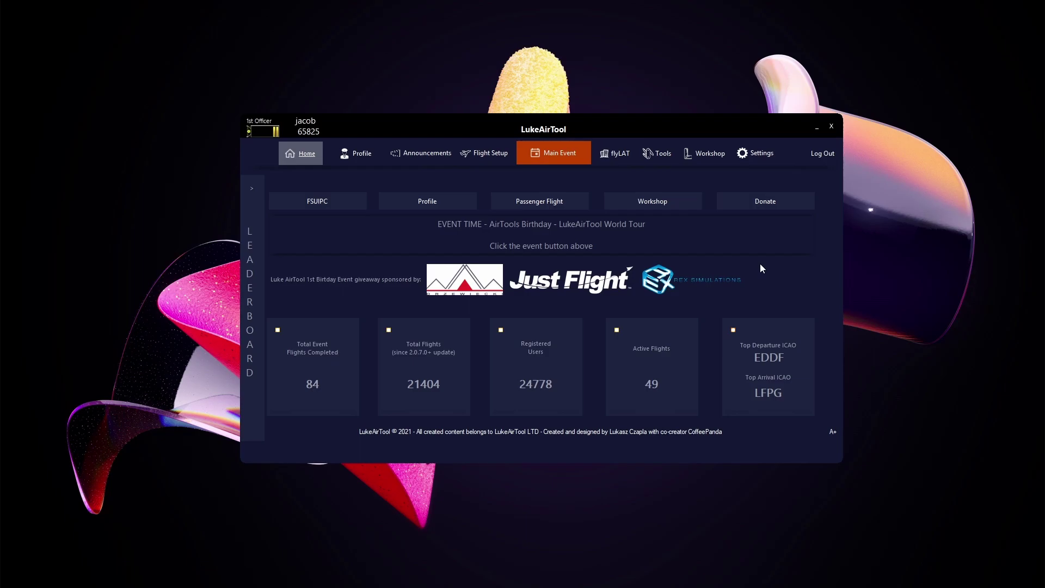
Look over the app's main behaviour settings, then close the settings window.
{"action": "left_click", "coordinate": [762, 155]}
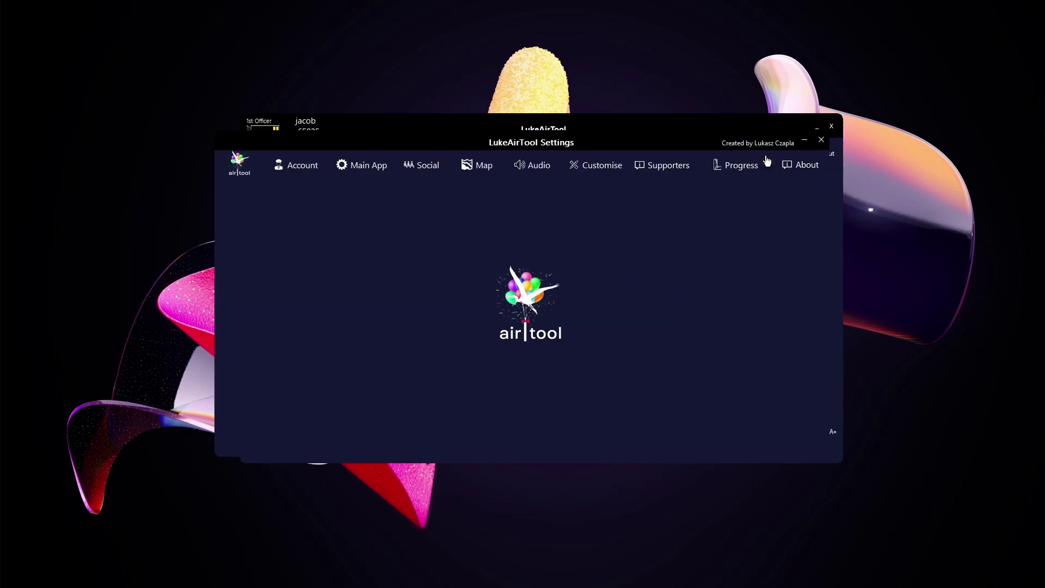
{"action": "left_click", "coordinate": [368, 172]}
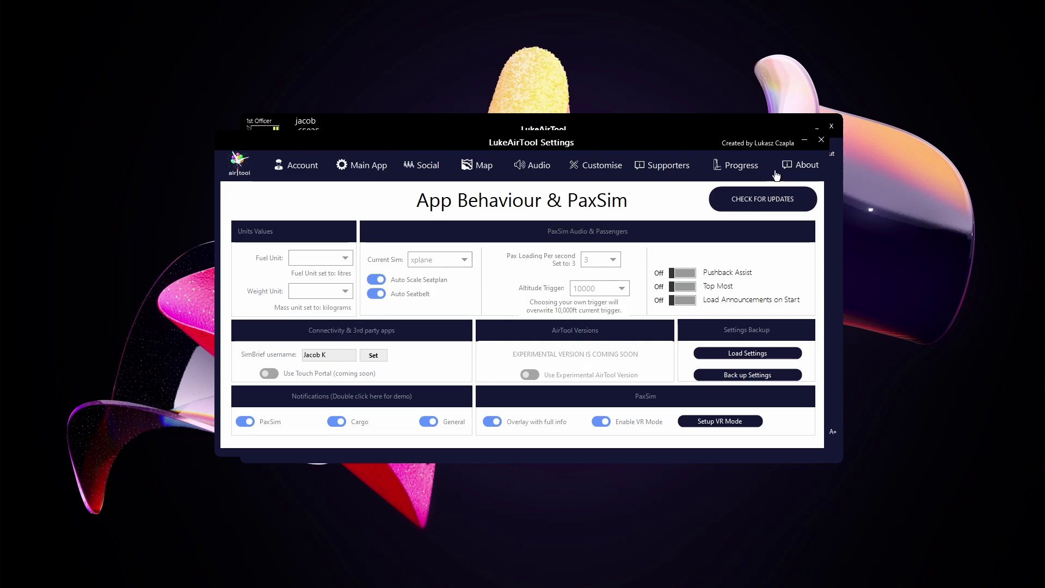
{"action": "left_click", "coordinate": [822, 140]}
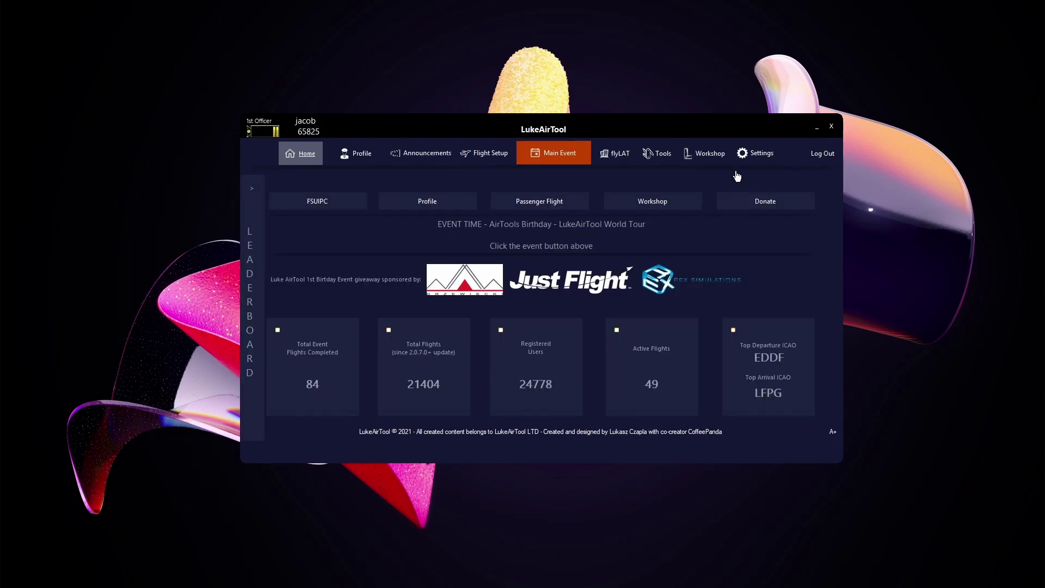
Start a commercial passenger flight setup and select the 787-9 as the aircraft.
{"action": "left_click", "coordinate": [489, 161]}
{"action": "left_click", "coordinate": [505, 286]}
{"action": "left_click", "coordinate": [508, 285]}
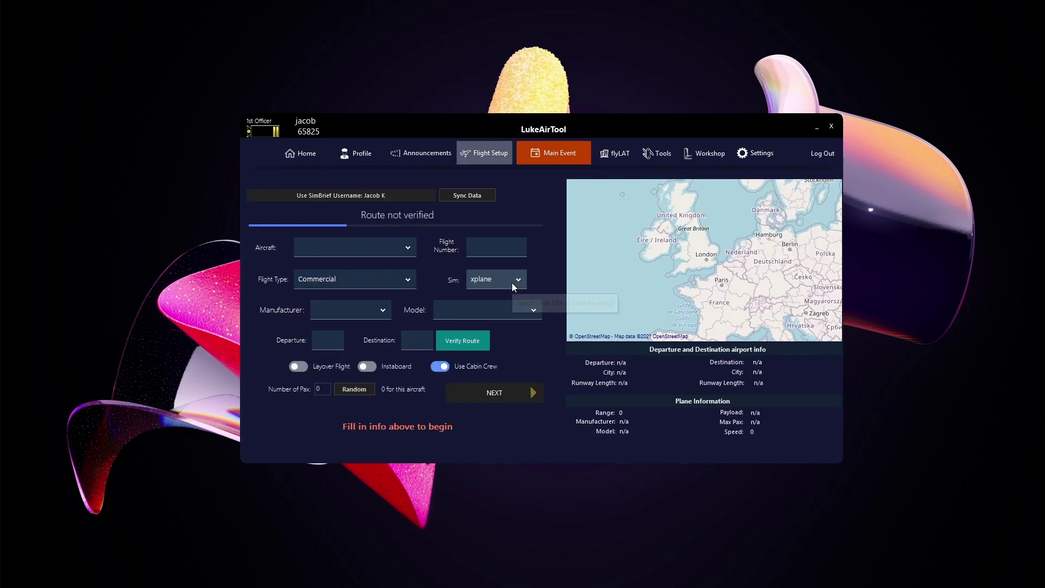
{"action": "left_click", "coordinate": [408, 248]}
{"action": "left_click_drag", "start_coordinate": [412, 211], "coordinate": [436, 433]}
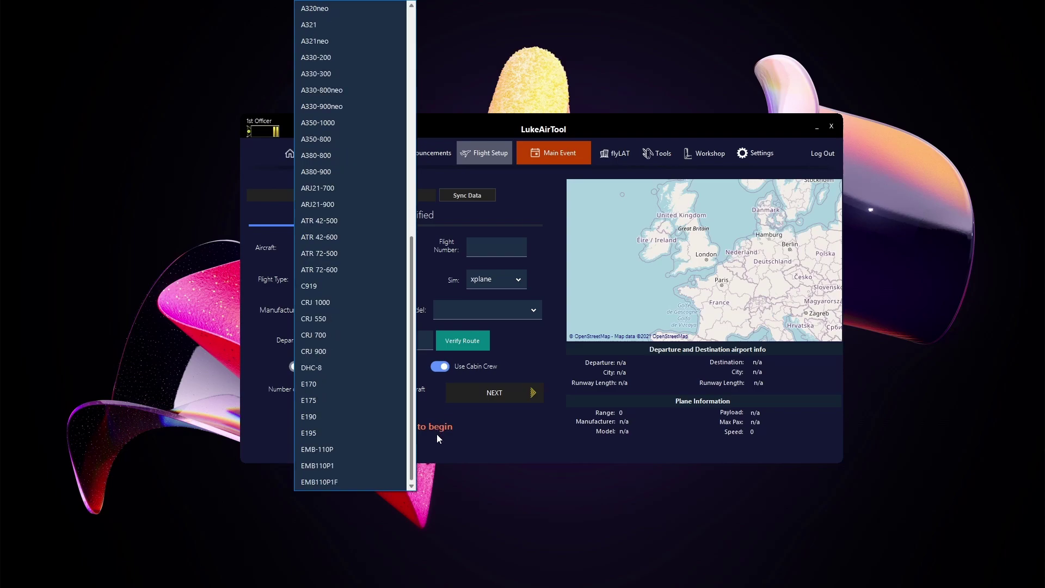
{"action": "scroll", "coordinate": [380, 244], "scroll_direction": "up", "scroll_amount": 7}
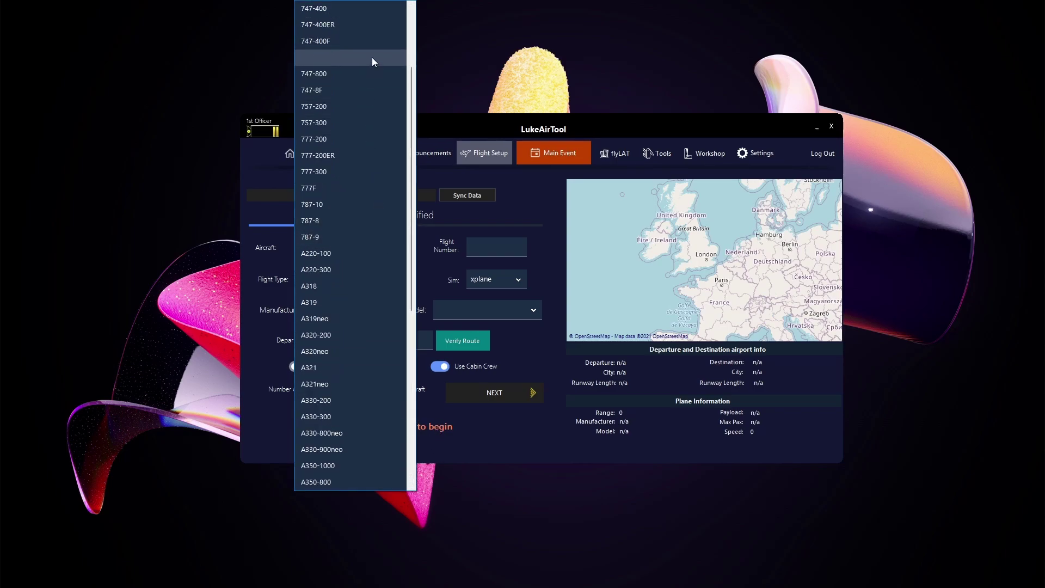
{"action": "left_click", "coordinate": [353, 237]}
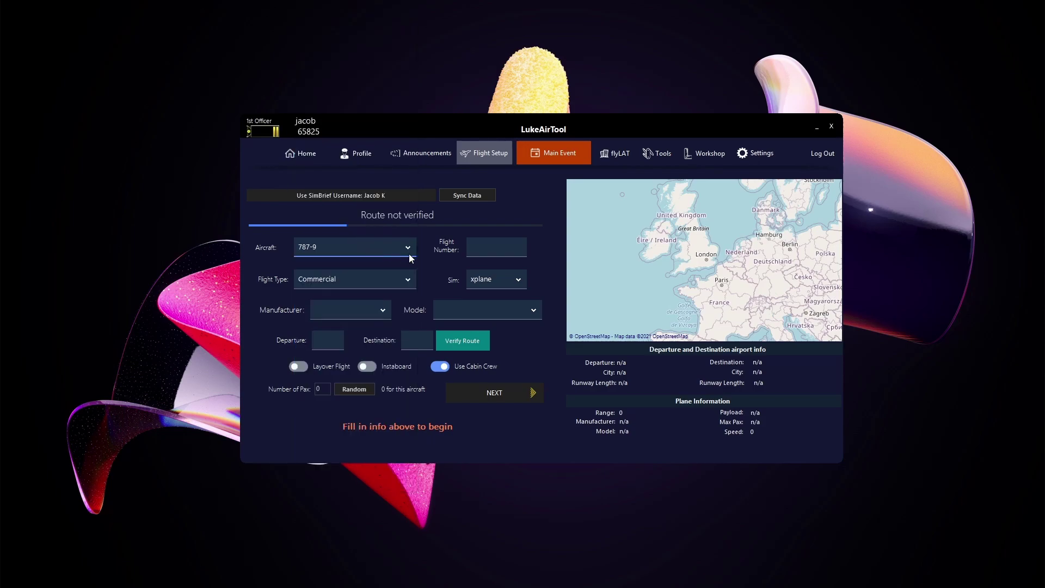
{"action": "left_click", "coordinate": [478, 251]}
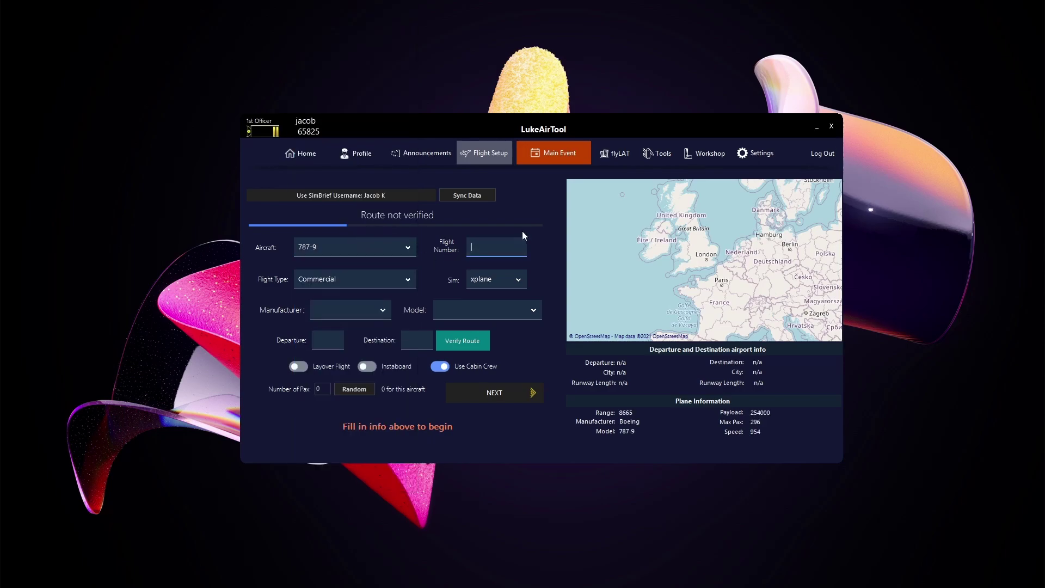
Enter flight number 7458, keeping Commercial as flight type and xplane as simulator.
{"action": "type", "text": "7458"}
{"action": "left_click", "coordinate": [400, 282]}
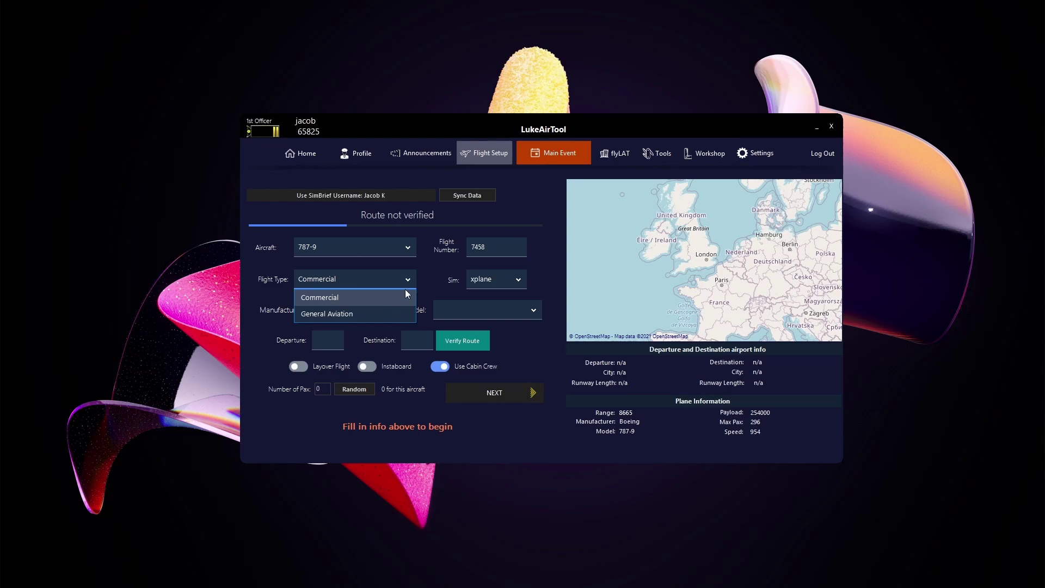
{"action": "left_click", "coordinate": [436, 274]}
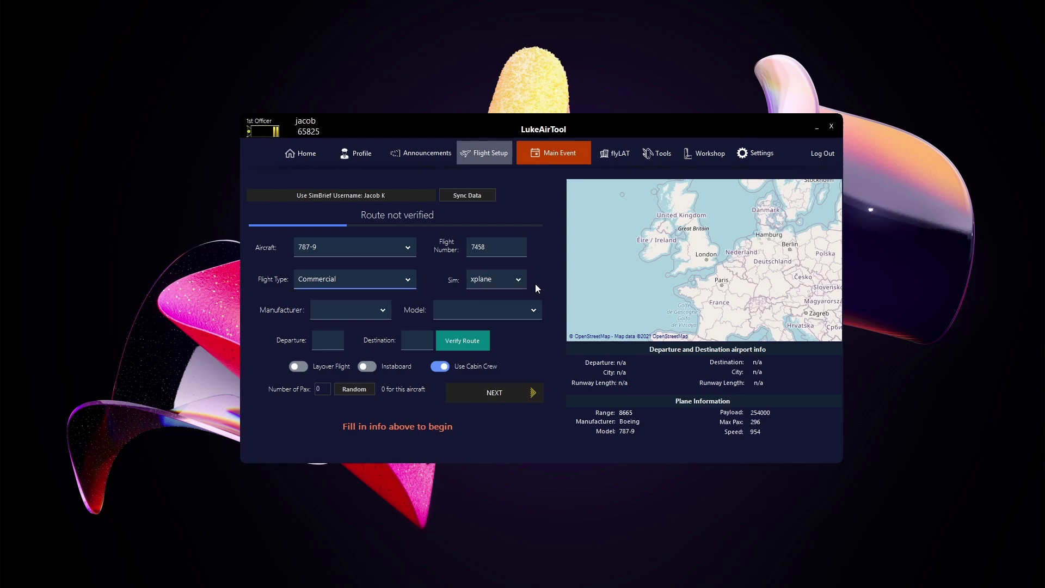
{"action": "left_click", "coordinate": [518, 279]}
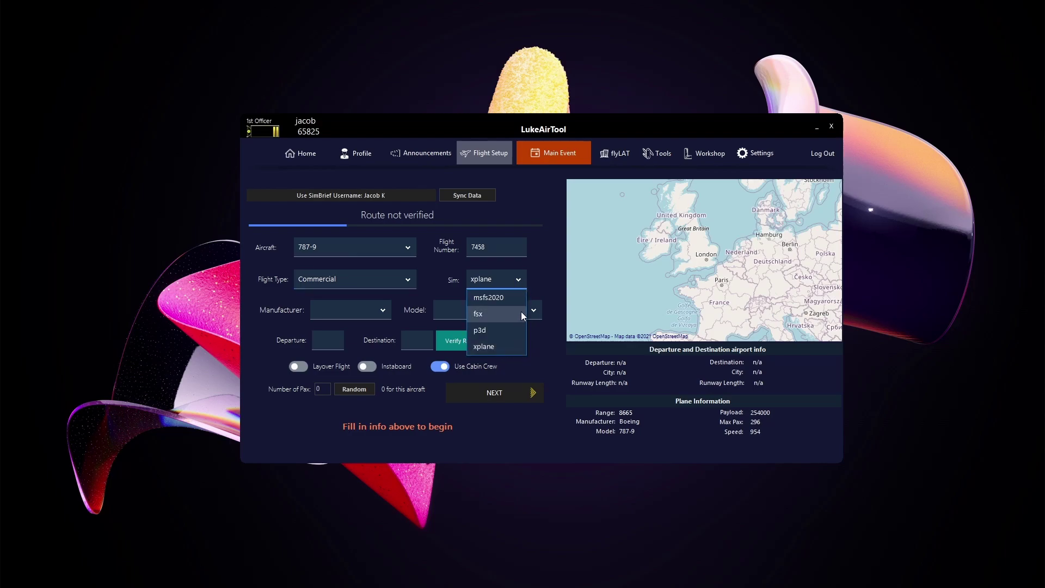
{"action": "left_click", "coordinate": [519, 351]}
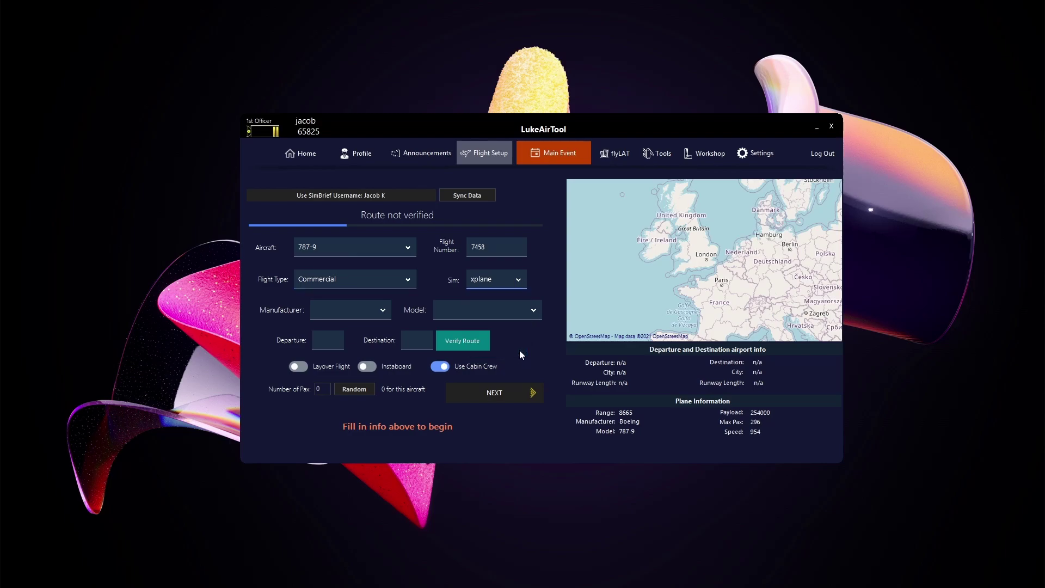
{"action": "left_click", "coordinate": [374, 314]}
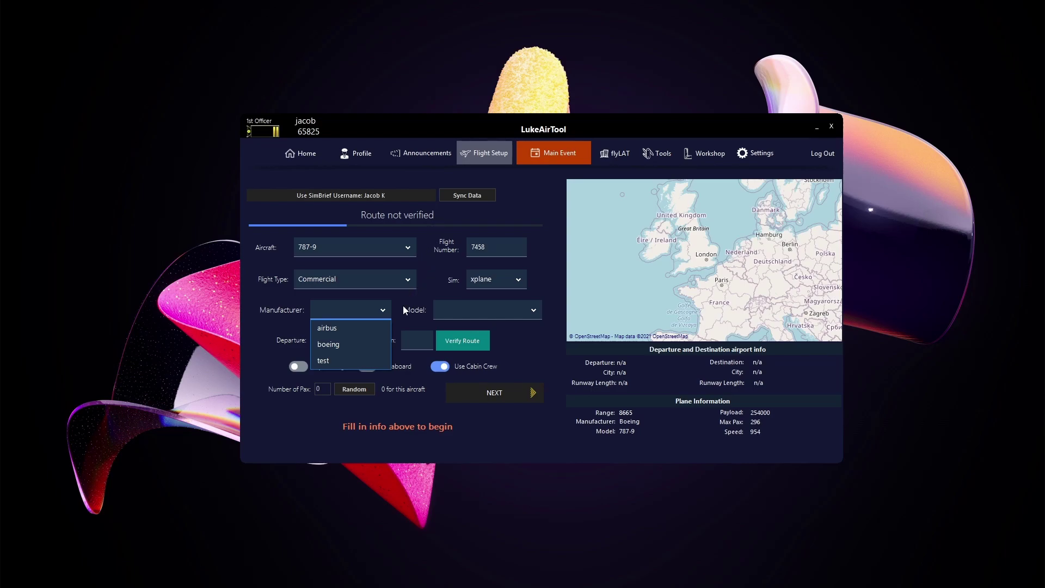
Set the manufacturer to boeing and choose the 787-10 model file.
{"action": "left_click", "coordinate": [374, 344]}
{"action": "left_click", "coordinate": [455, 317]}
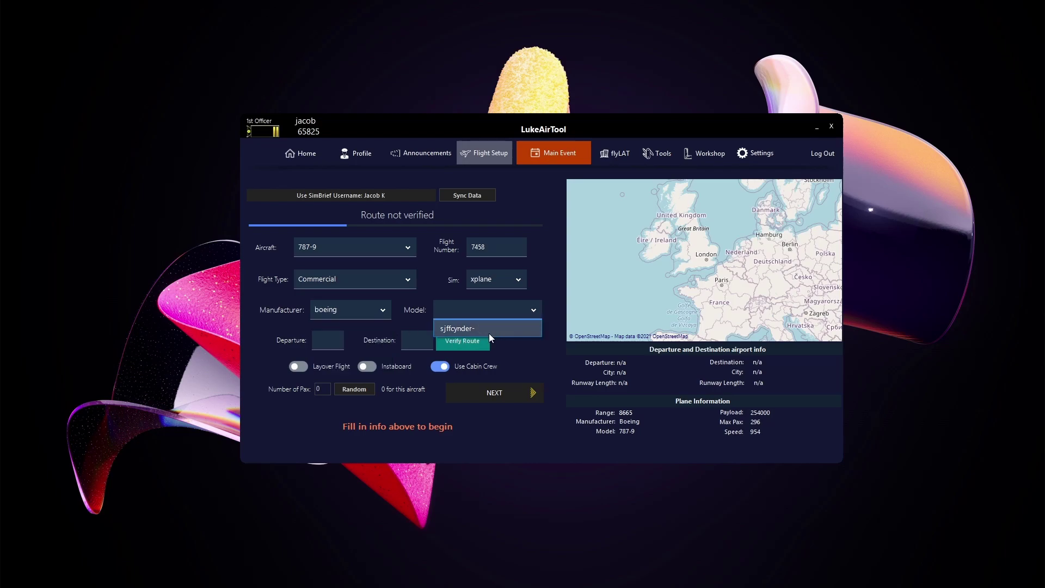
{"action": "left_click", "coordinate": [498, 332]}
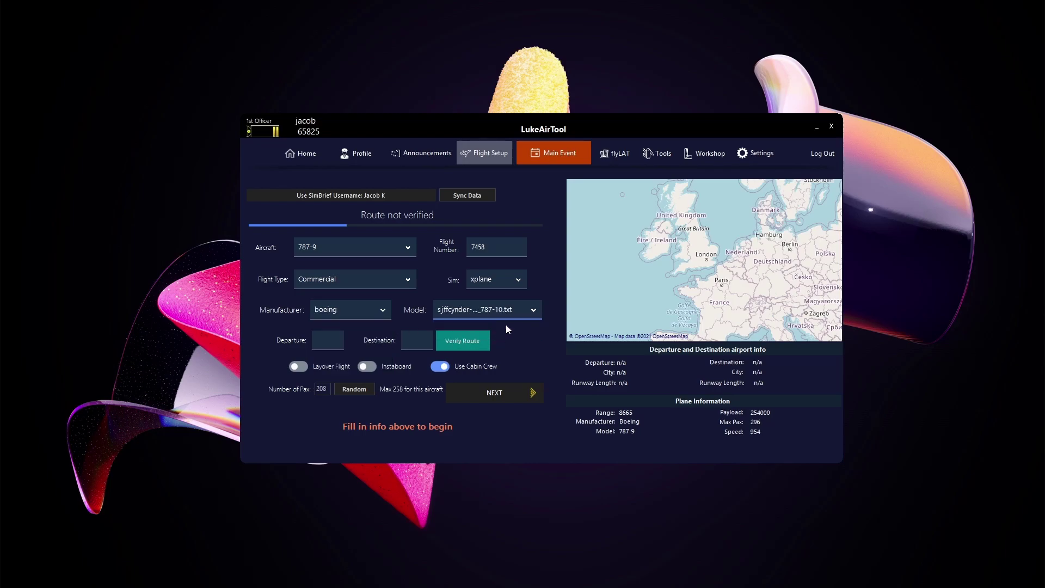
Enter EGLL as the departure airport and CYYZ as the destination.
{"action": "left_click", "coordinate": [339, 341]}
{"action": "type", "text": "EGLL"}
{"action": "left_click", "coordinate": [417, 339]}
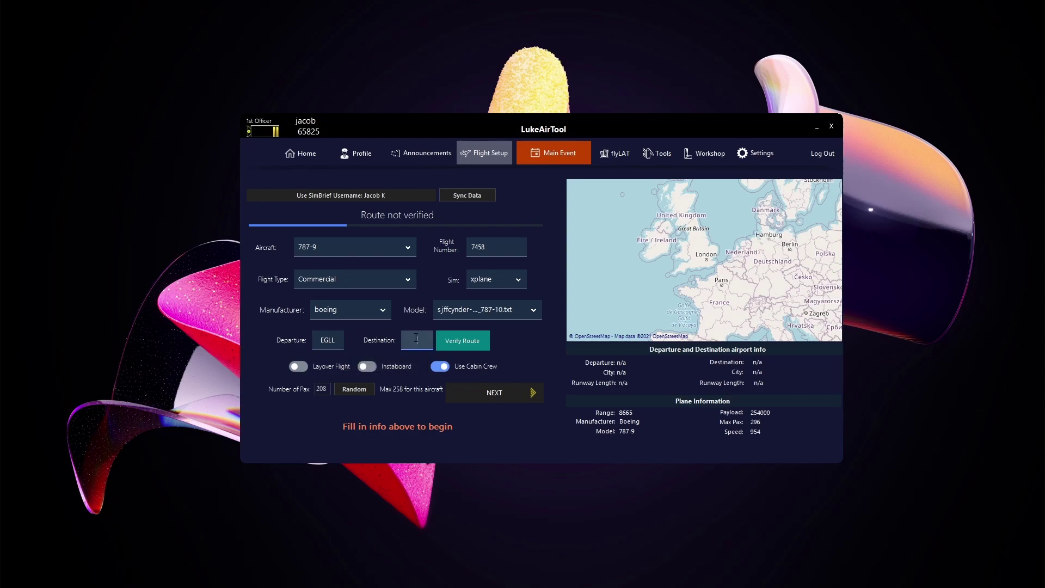
{"action": "type", "text": "CYYZ"}
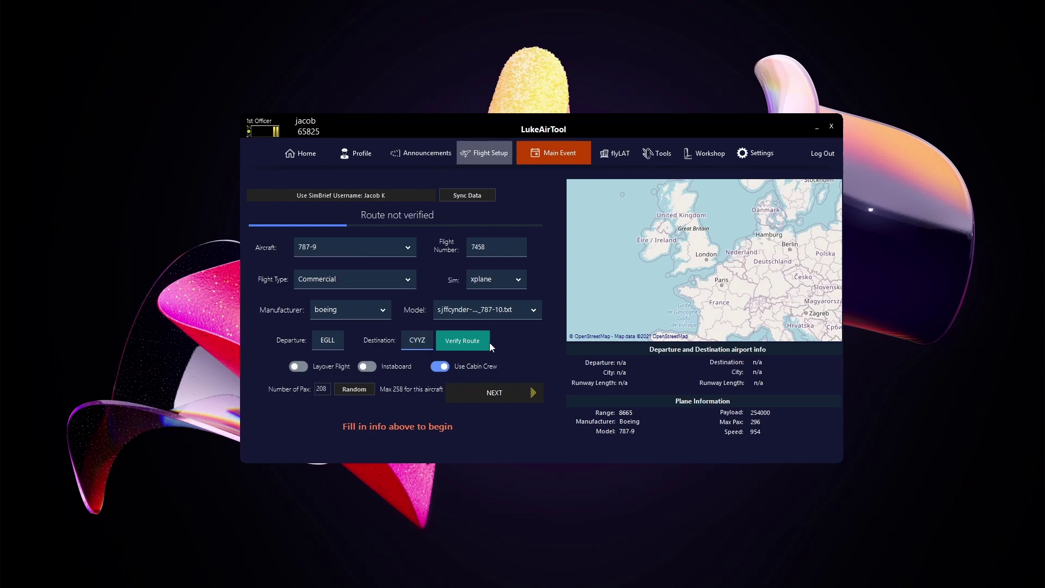
Verify the Heathrow to Toronto Pearson route and continue to the announcements and airline page.
{"action": "left_click", "coordinate": [473, 344]}
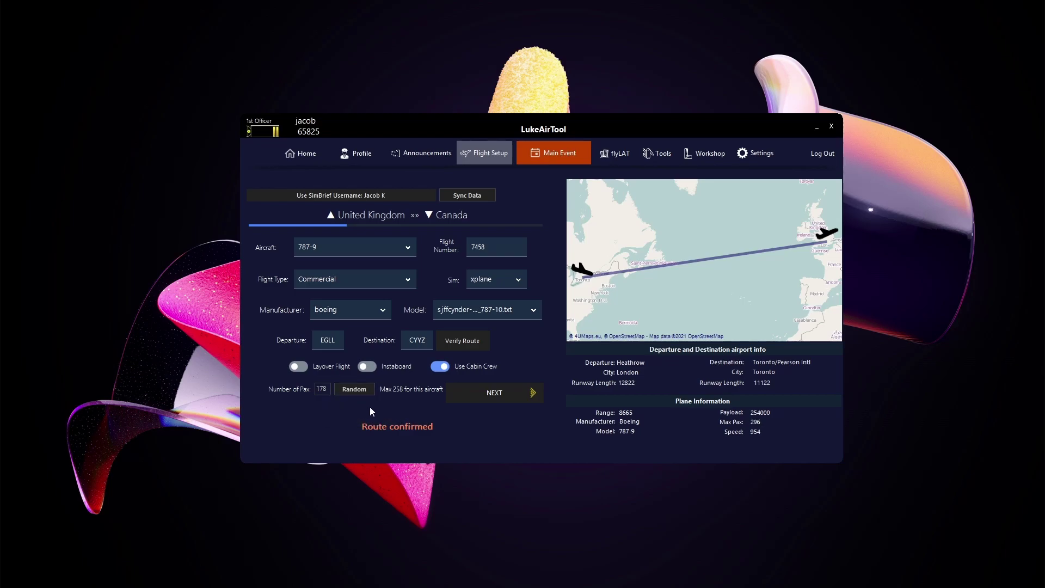
{"action": "left_click", "coordinate": [482, 395]}
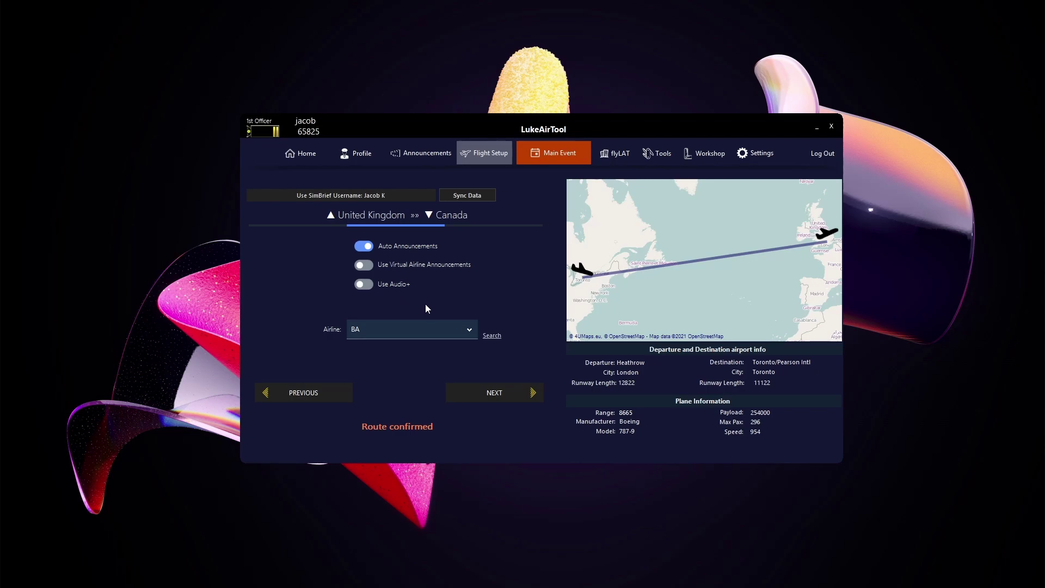
Select BA as the airline and continue to the EGLL–CYYZ flight summary.
{"action": "left_click", "coordinate": [465, 329]}
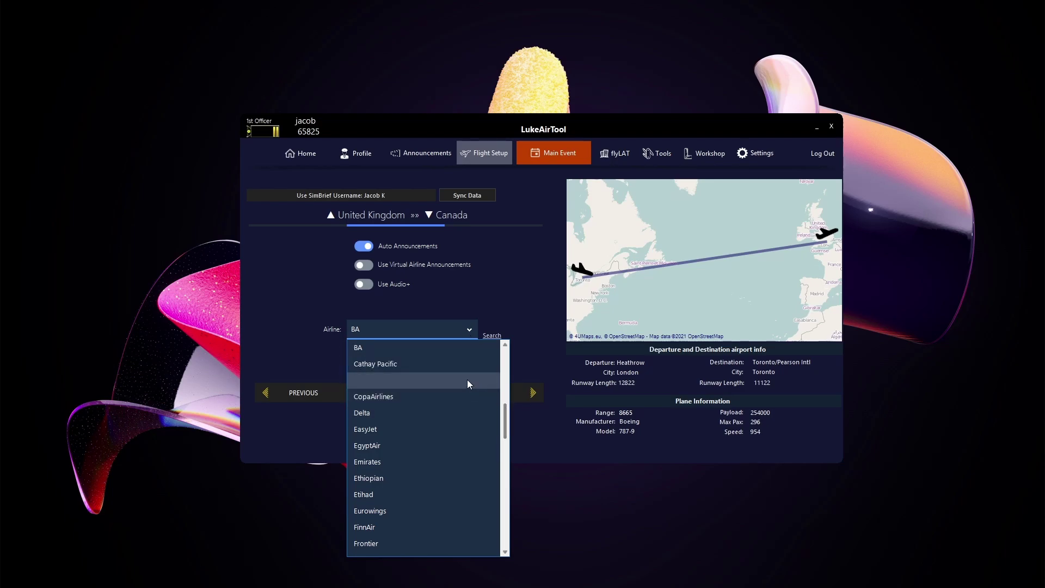
{"action": "left_click", "coordinate": [447, 350]}
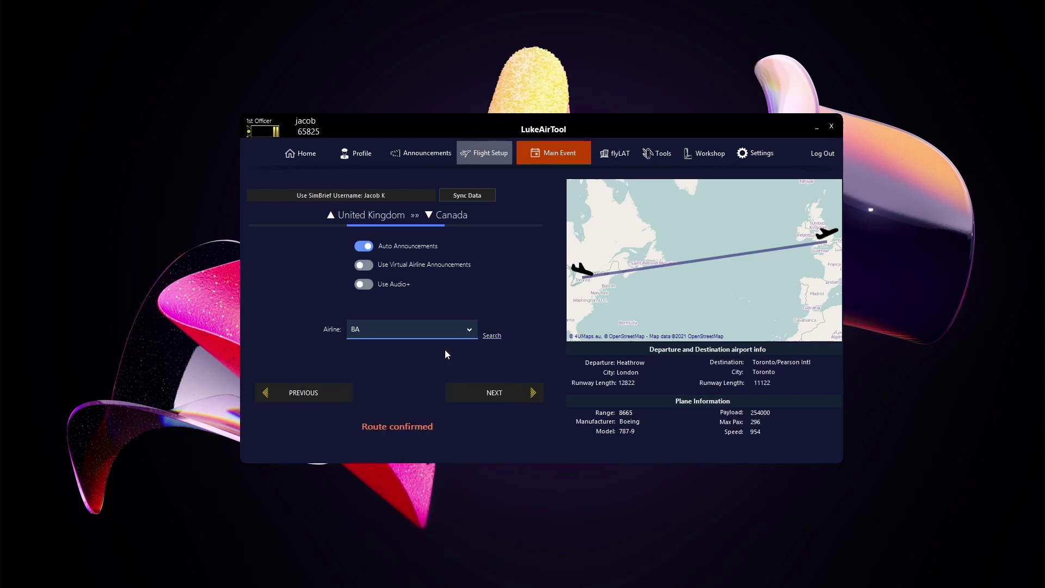
{"action": "left_click", "coordinate": [485, 389]}
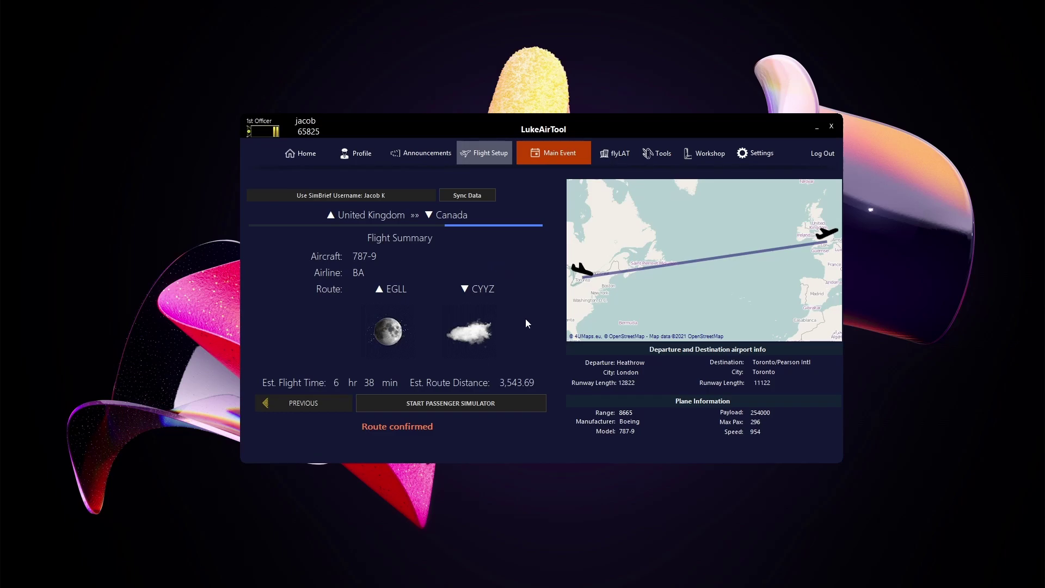
Launch the passenger simulator, loading the cabin seat map with 178 passengers at the gate.
{"action": "left_click", "coordinate": [492, 401]}
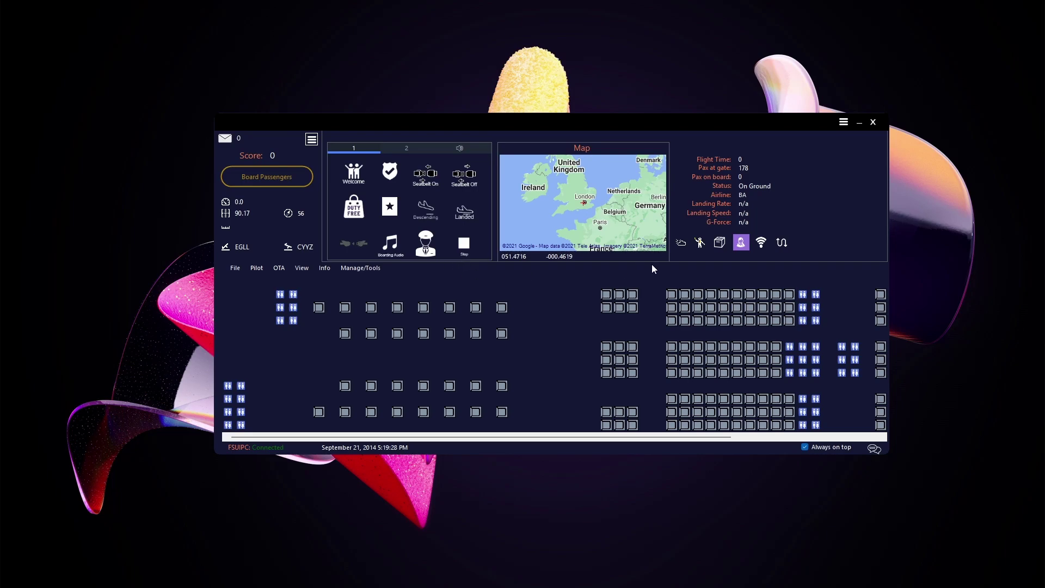
{"action": "left_click", "coordinate": [681, 243]}
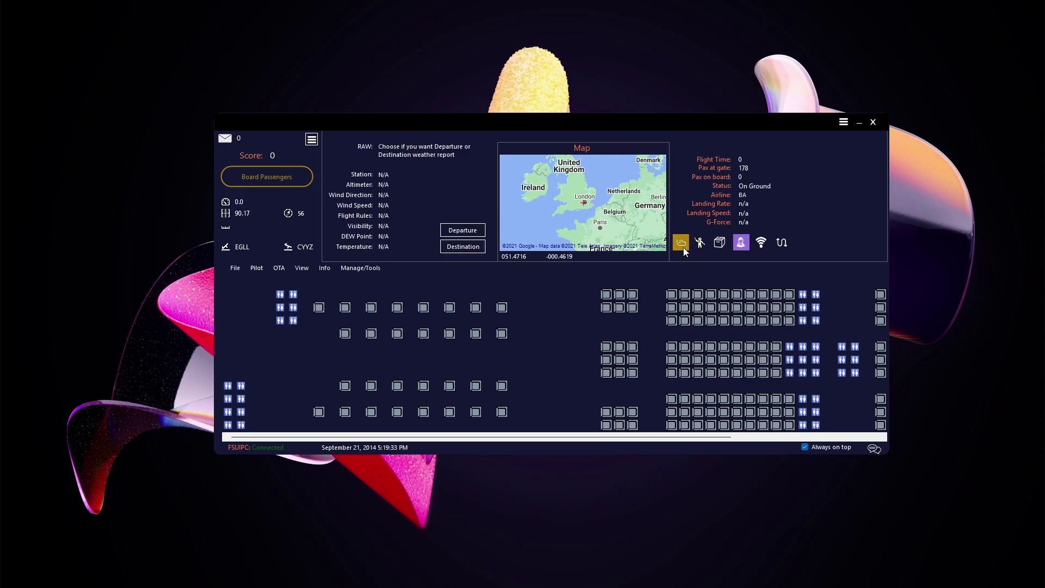
{"action": "left_click", "coordinate": [481, 231]}
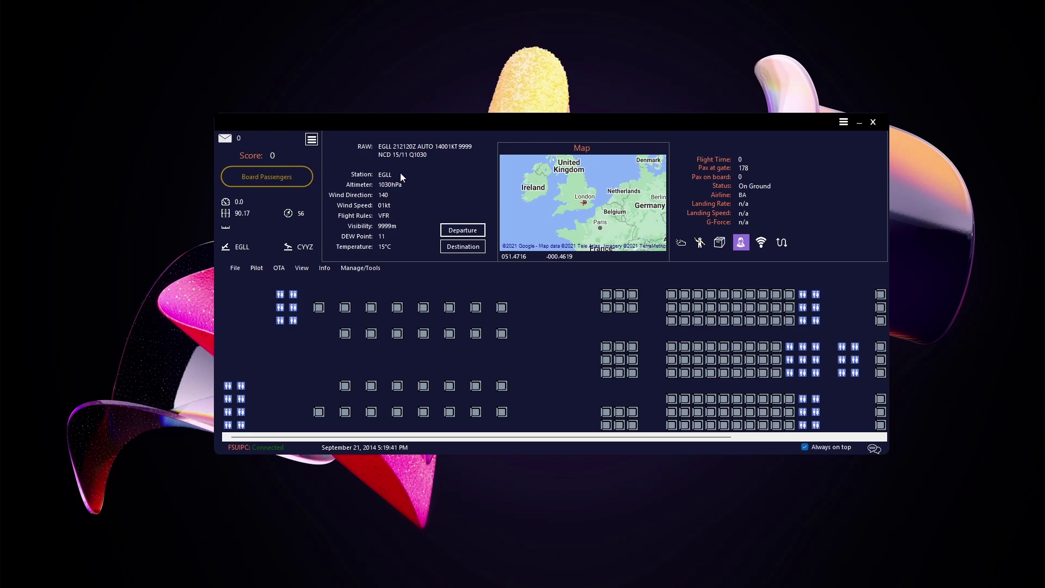
{"action": "left_click", "coordinate": [681, 243]}
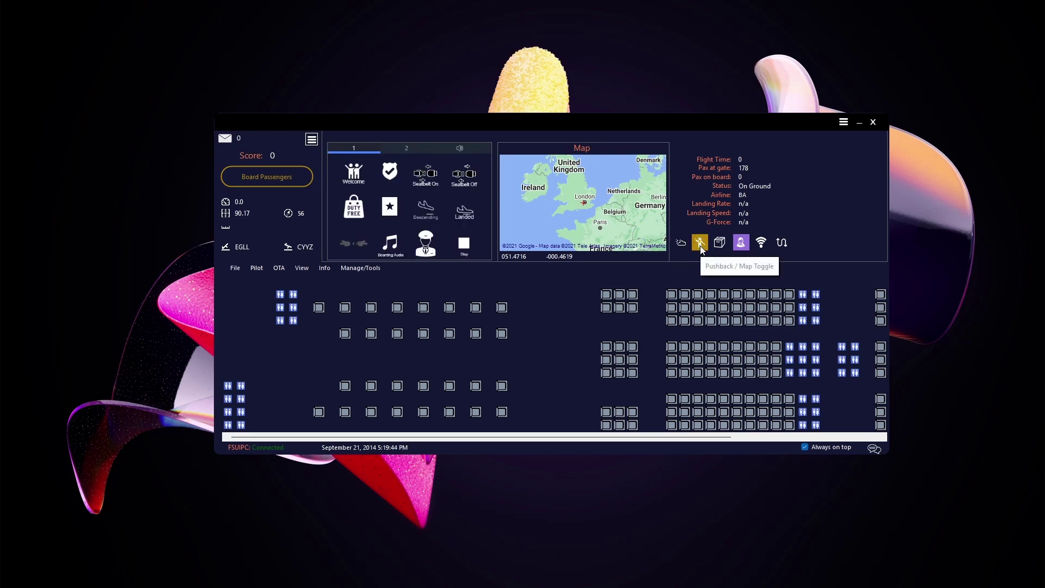
{"action": "left_click", "coordinate": [700, 246]}
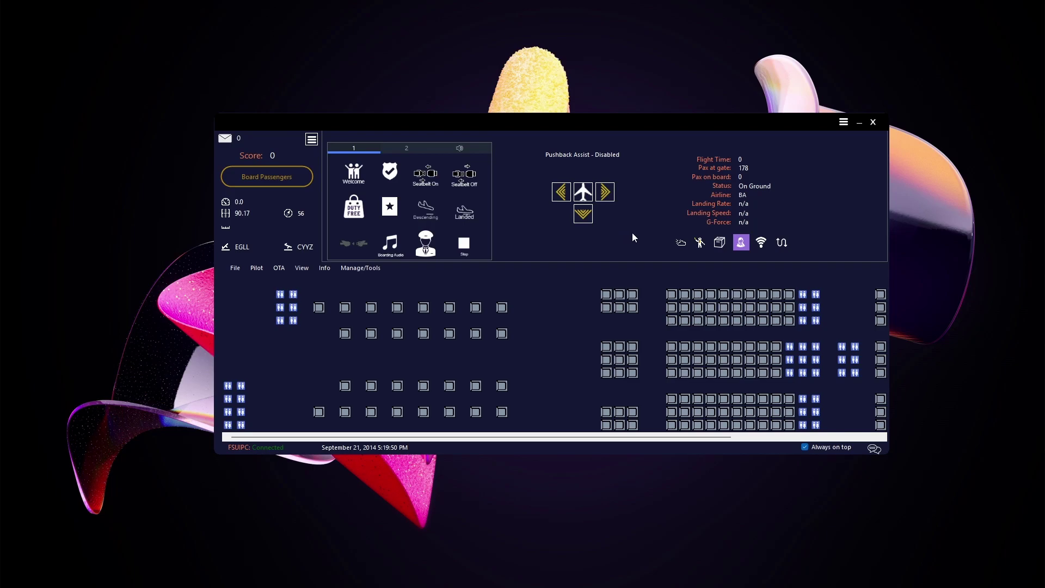
{"action": "left_click", "coordinate": [699, 246]}
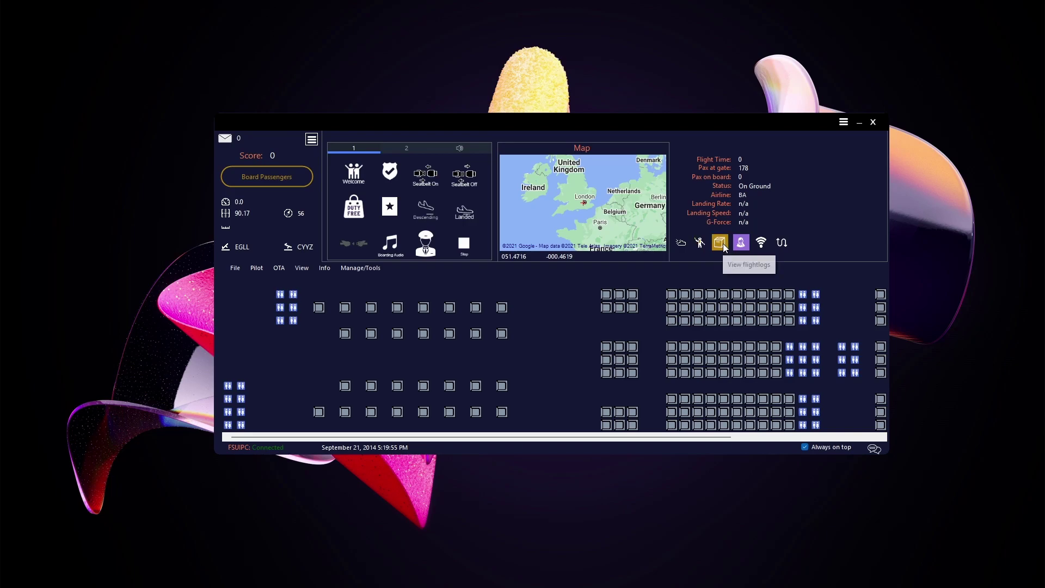
{"action": "left_click", "coordinate": [722, 243]}
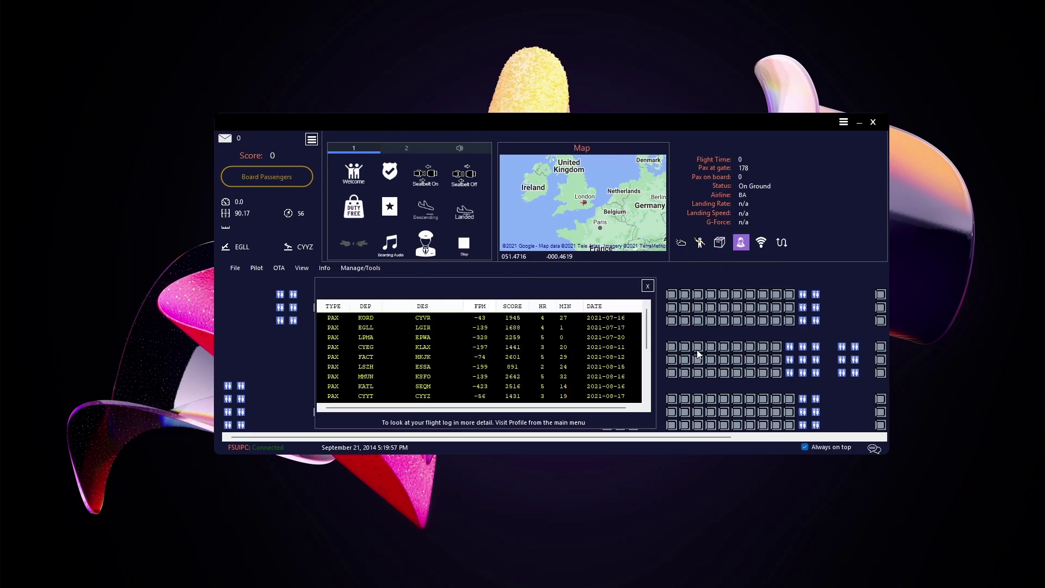
{"action": "left_click_drag", "start_coordinate": [647, 326], "coordinate": [652, 377]}
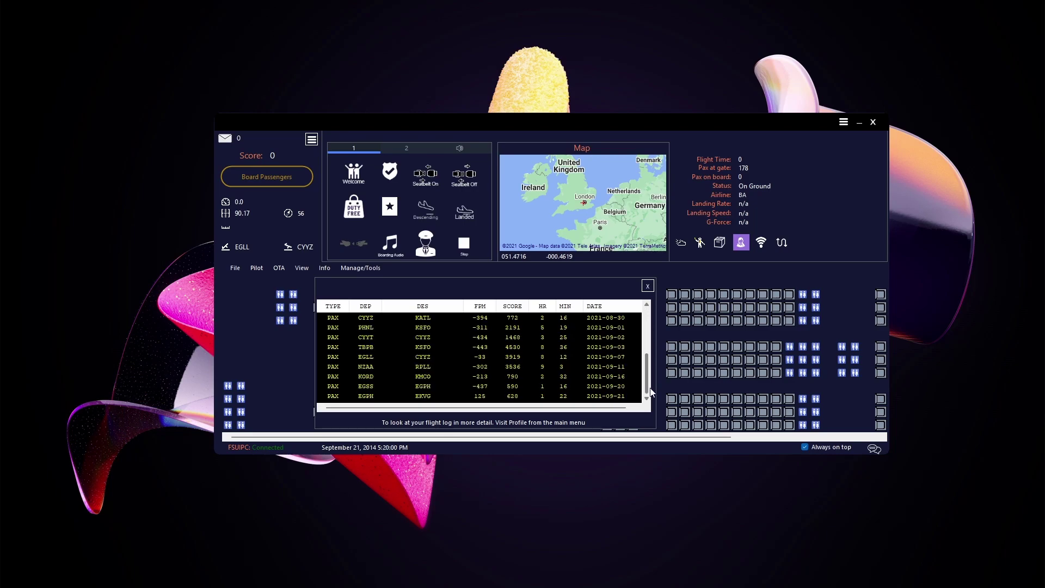
{"action": "left_click", "coordinate": [741, 242]}
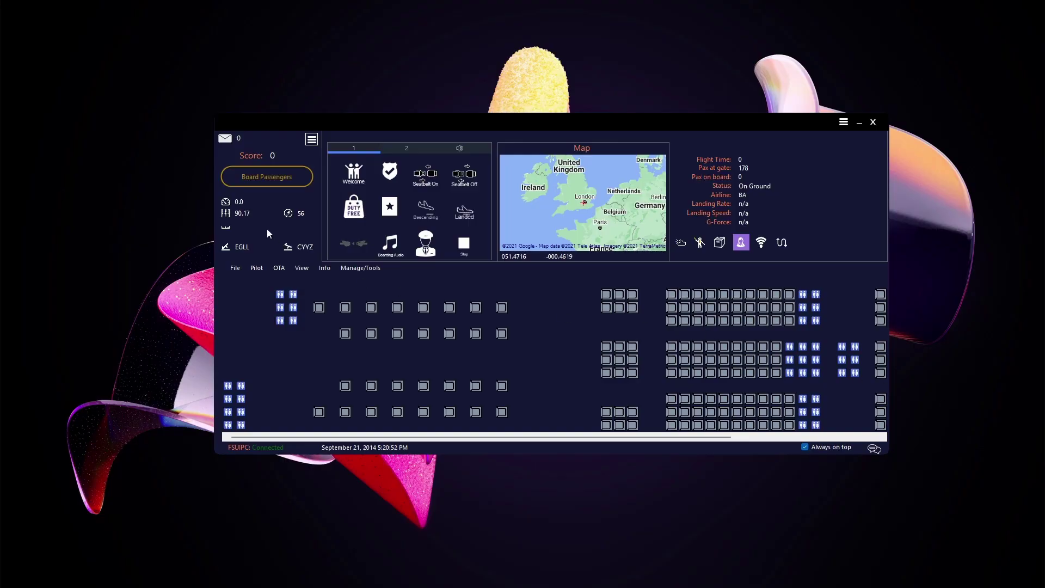
Begin boarding and view the passenger in a newly filled seat.
{"action": "left_click", "coordinate": [260, 185]}
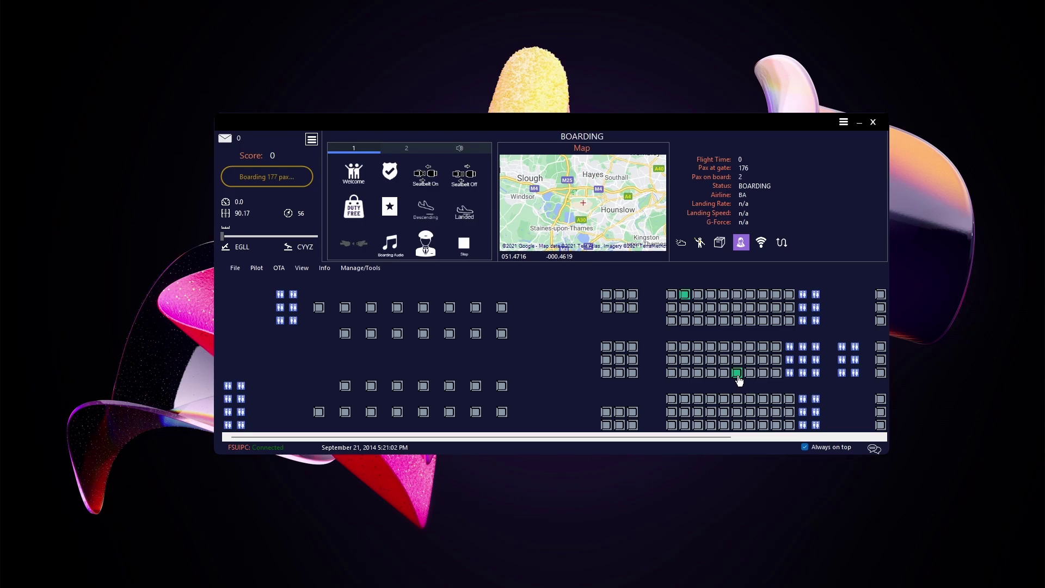
{"action": "left_click", "coordinate": [738, 374]}
Board all 178 passengers instantly via Board Instantly, then reopen and dismiss the tools menu.
{"action": "left_click", "coordinate": [381, 268]}
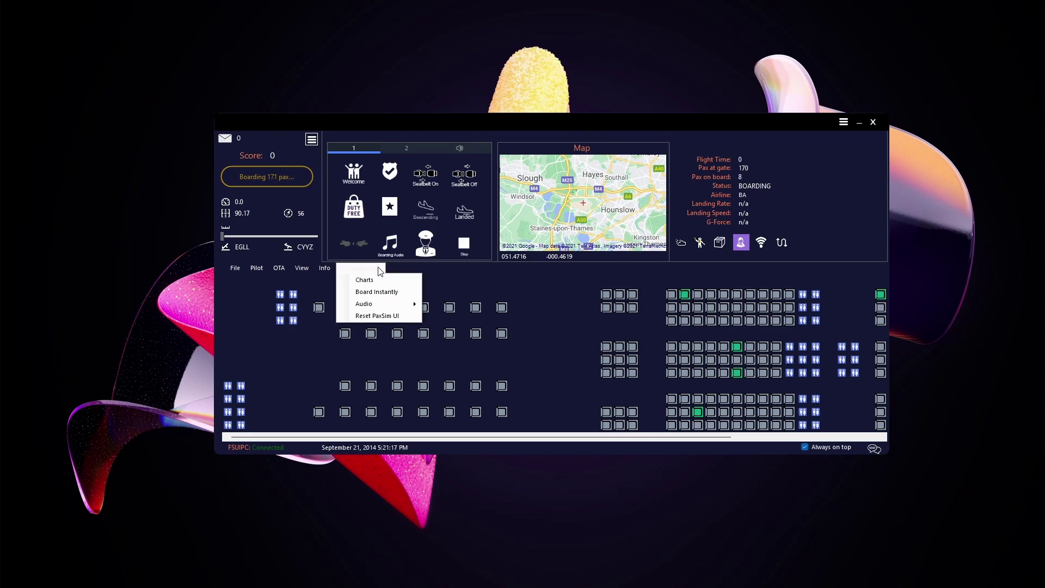
{"action": "left_click", "coordinate": [384, 292]}
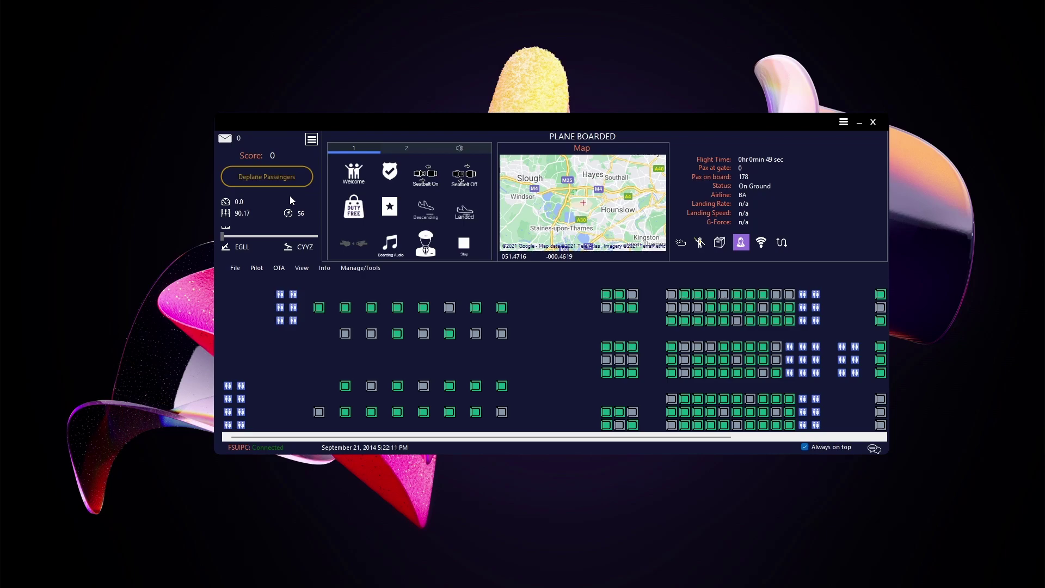
{"action": "left_click", "coordinate": [359, 271]}
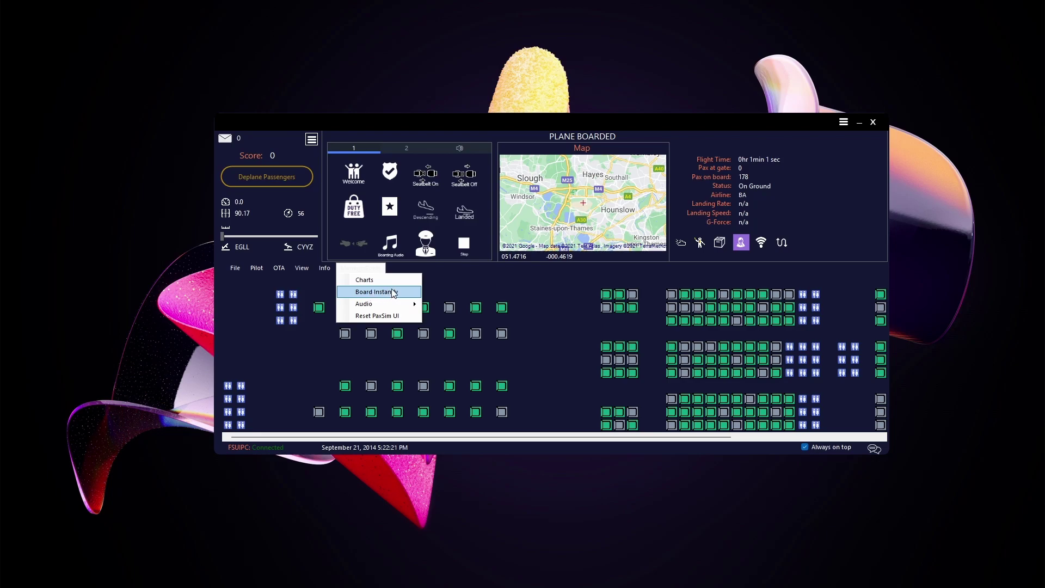
{"action": "left_click", "coordinate": [464, 283]}
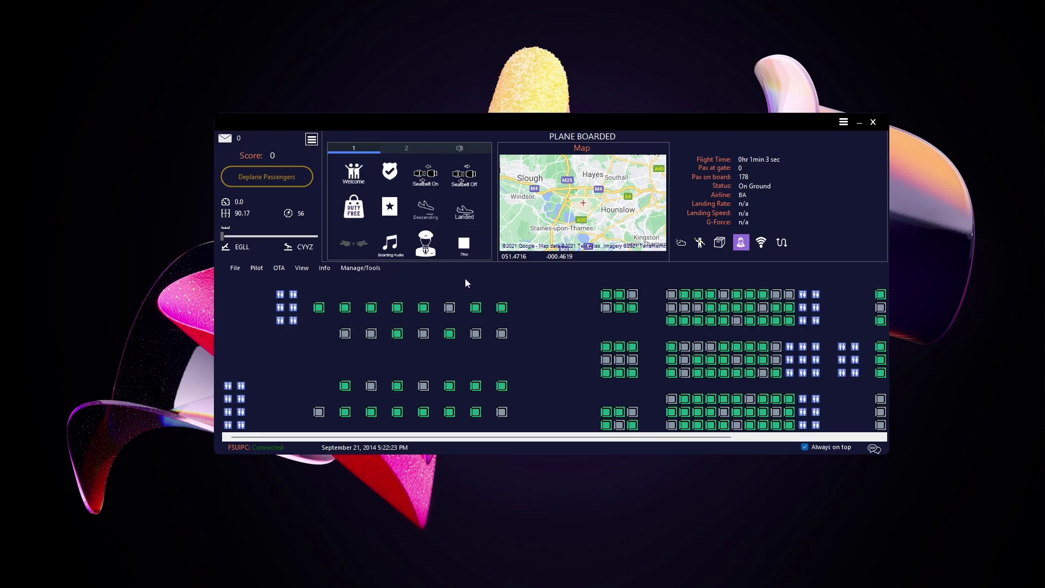